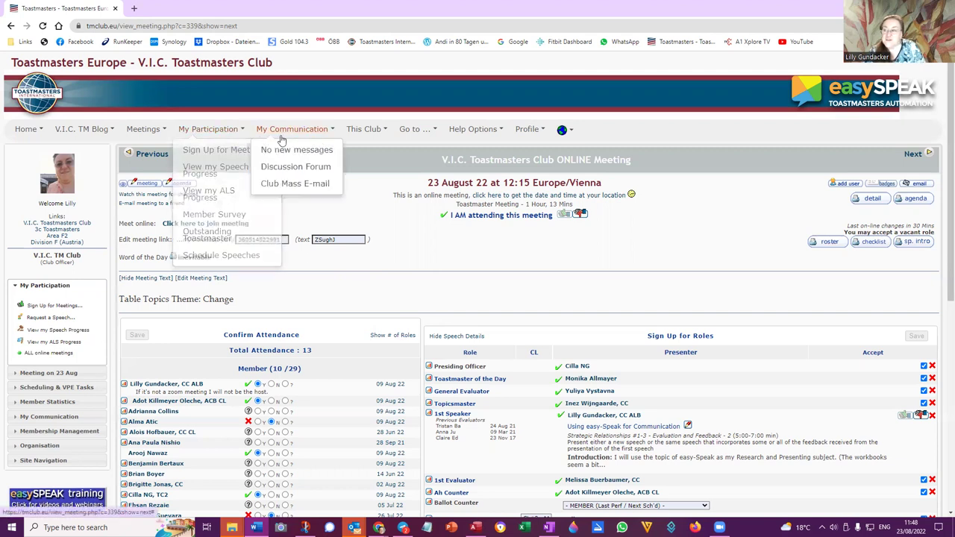
Step: Go to the private Messages inbox via My Communication, showing its three received messages
{"action": "mouse_move", "coordinate": [27, 131]}
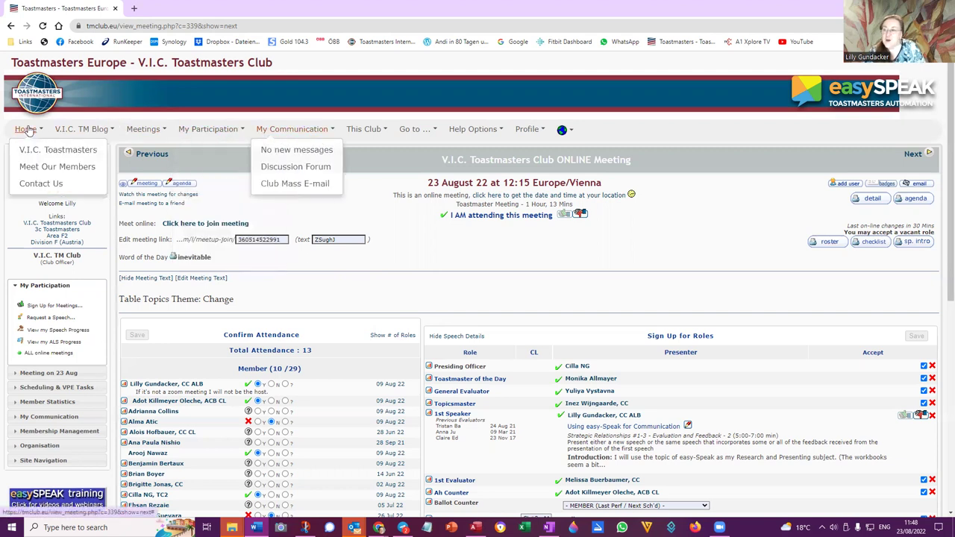
{"action": "left_click", "coordinate": [278, 132]}
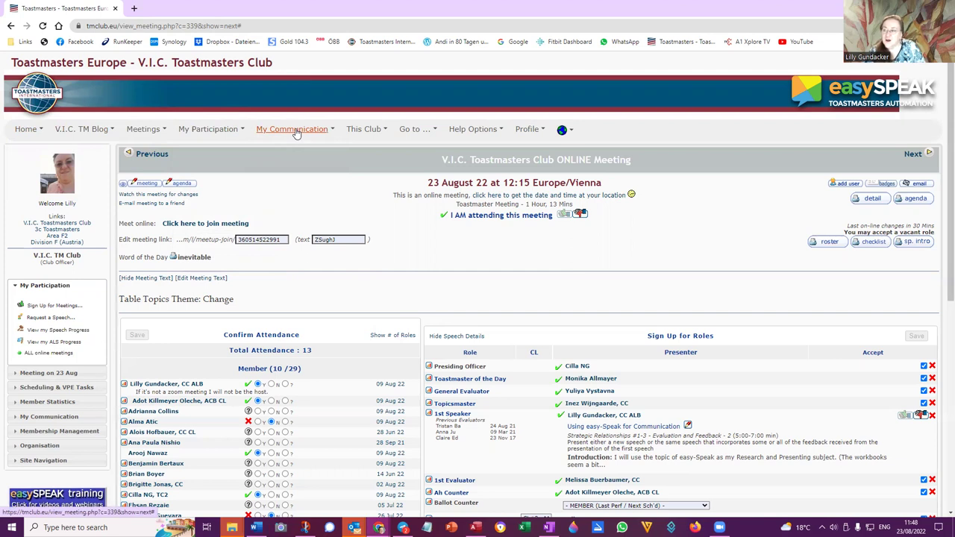
{"action": "mouse_move", "coordinate": [292, 131]}
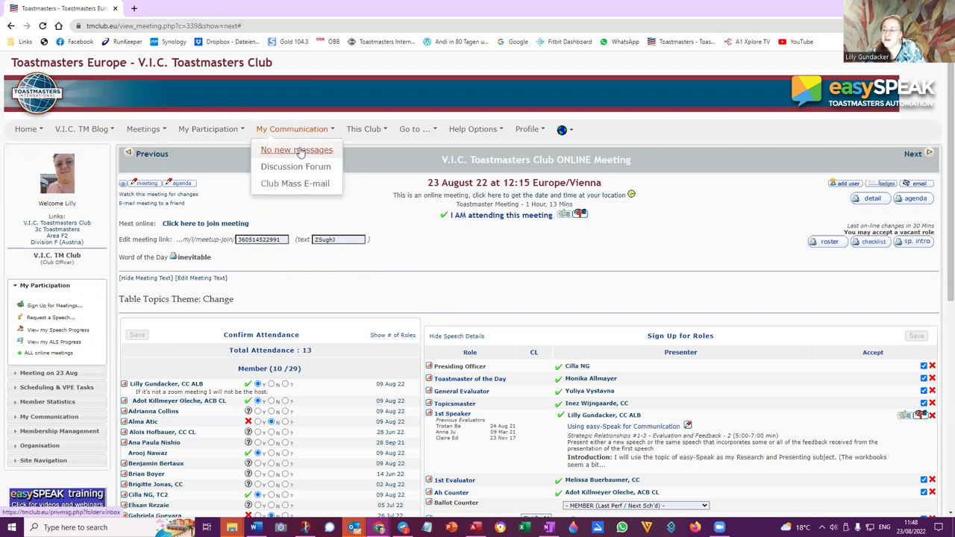
{"action": "left_click", "coordinate": [299, 150]}
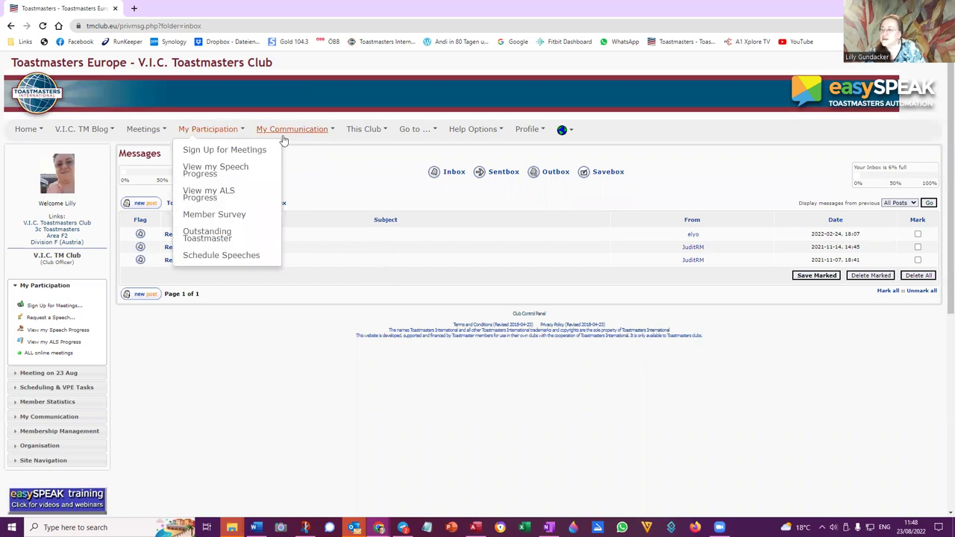
Step: Open the V.I.C. Toastmasters Club Members Discussion forum and scroll through its topic list
{"action": "mouse_move", "coordinate": [285, 135]}
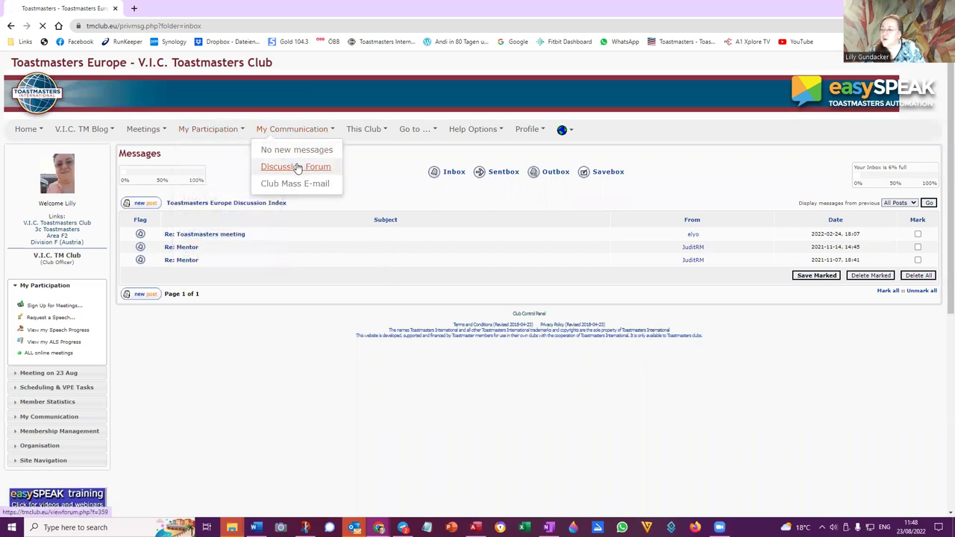
{"action": "left_click", "coordinate": [296, 167]}
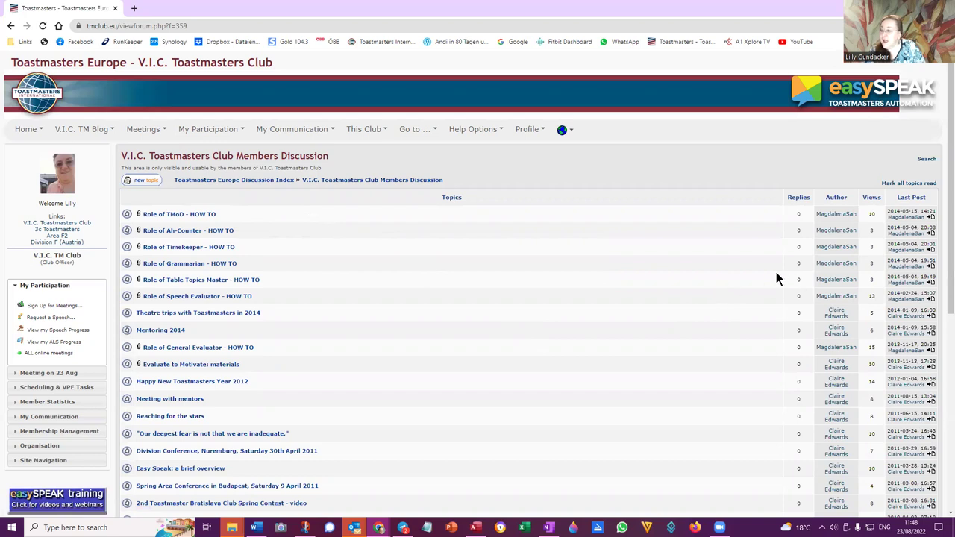
{"action": "scroll", "coordinate": [771, 279], "scroll_direction": "down", "scroll_amount": 2}
{"action": "scroll", "coordinate": [771, 288], "scroll_direction": "down", "scroll_amount": 3}
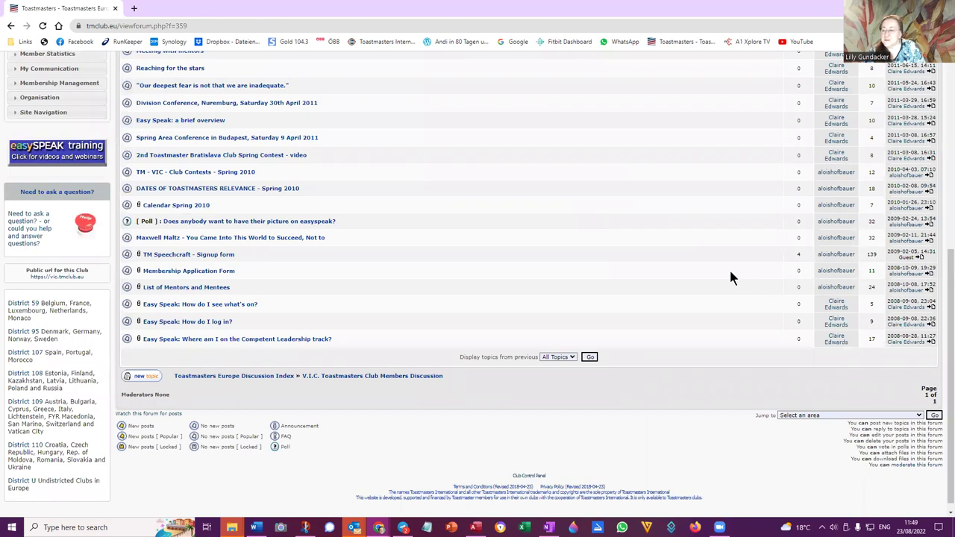
{"action": "scroll", "coordinate": [678, 265], "scroll_direction": "up", "scroll_amount": 4}
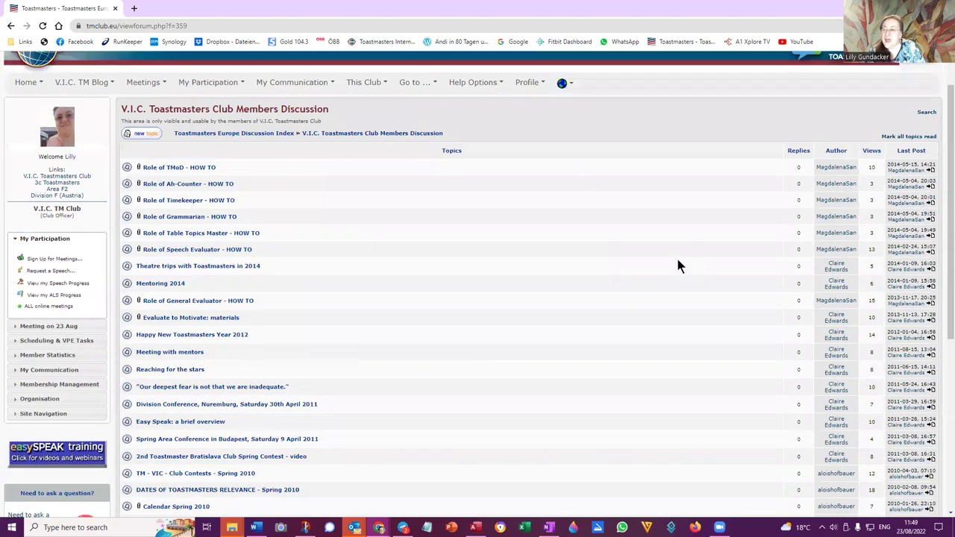
{"action": "scroll", "coordinate": [678, 265], "scroll_direction": "up", "scroll_amount": 1}
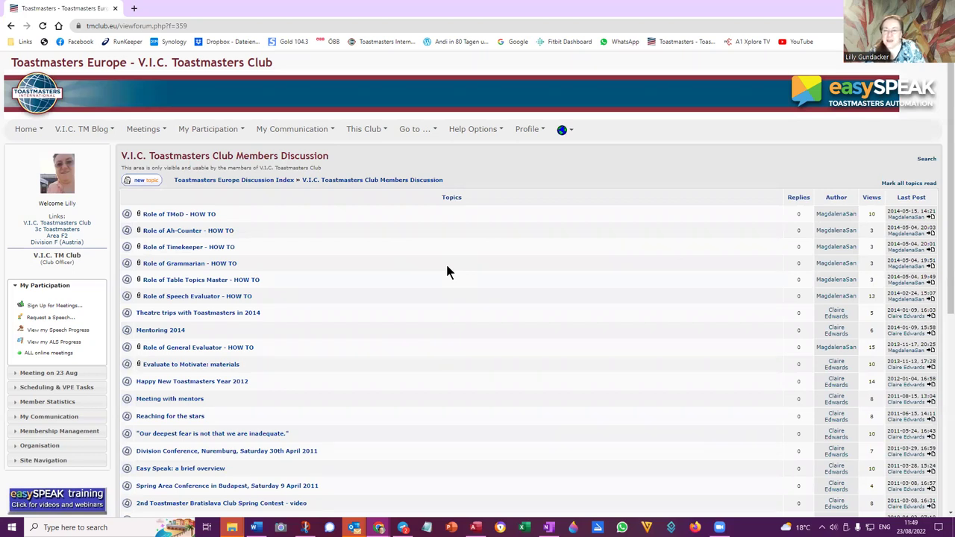
Step: Open the My User Profile page from the Profile menu
{"action": "left_click", "coordinate": [529, 131]}
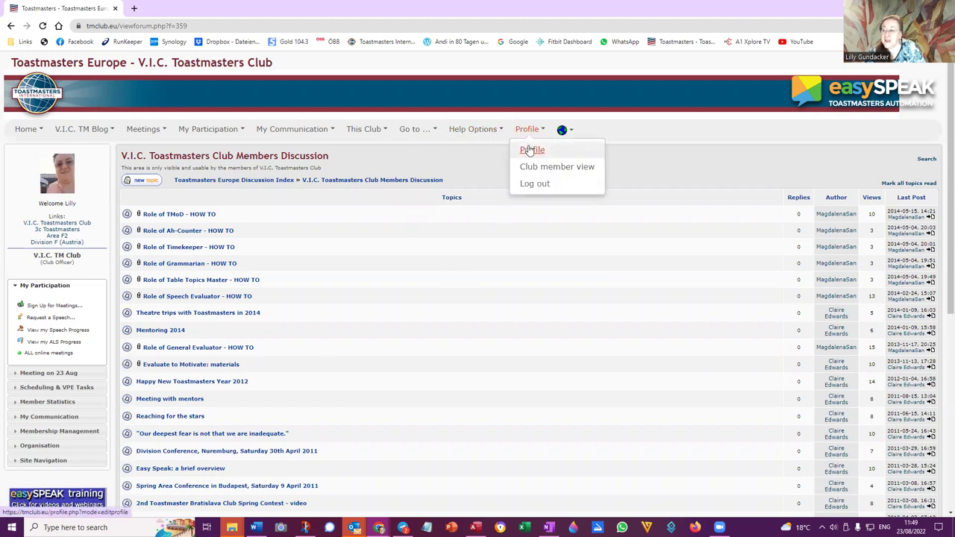
{"action": "left_click", "coordinate": [529, 150]}
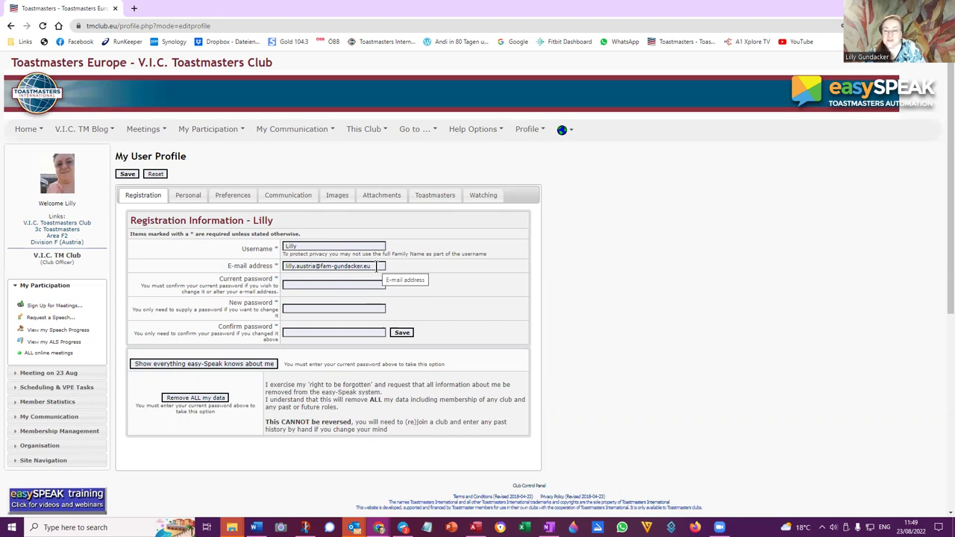
Step: Switch to the Personal tab and review location, occupation, phone visibility and the signature
{"action": "left_click", "coordinate": [188, 196]}
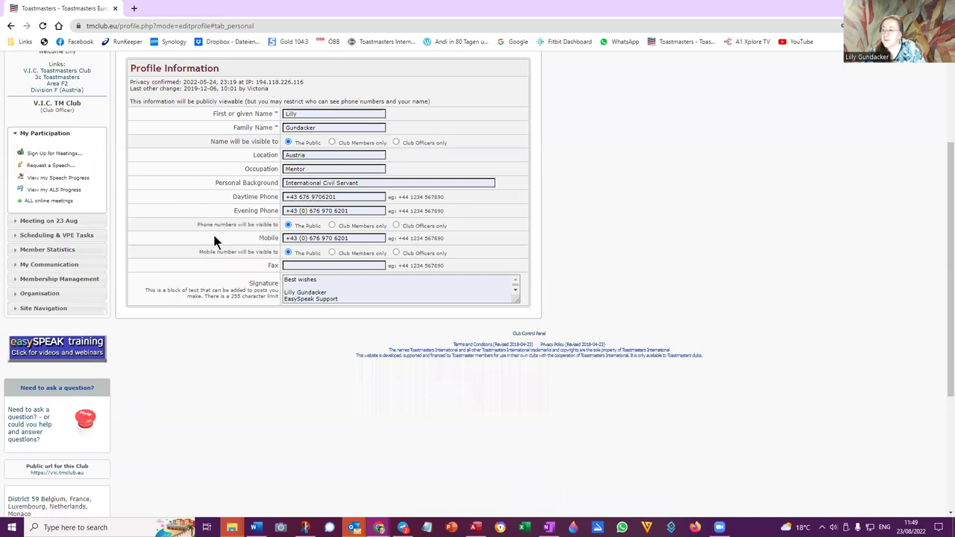
{"action": "scroll", "coordinate": [224, 231], "scroll_direction": "up", "scroll_amount": 3}
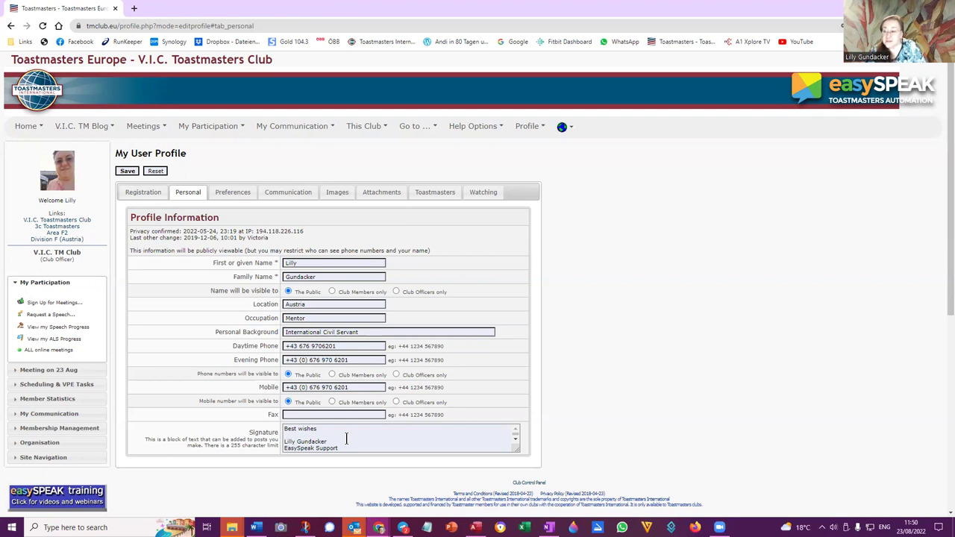
{"action": "scroll", "coordinate": [346, 439], "scroll_direction": "down", "scroll_amount": 2}
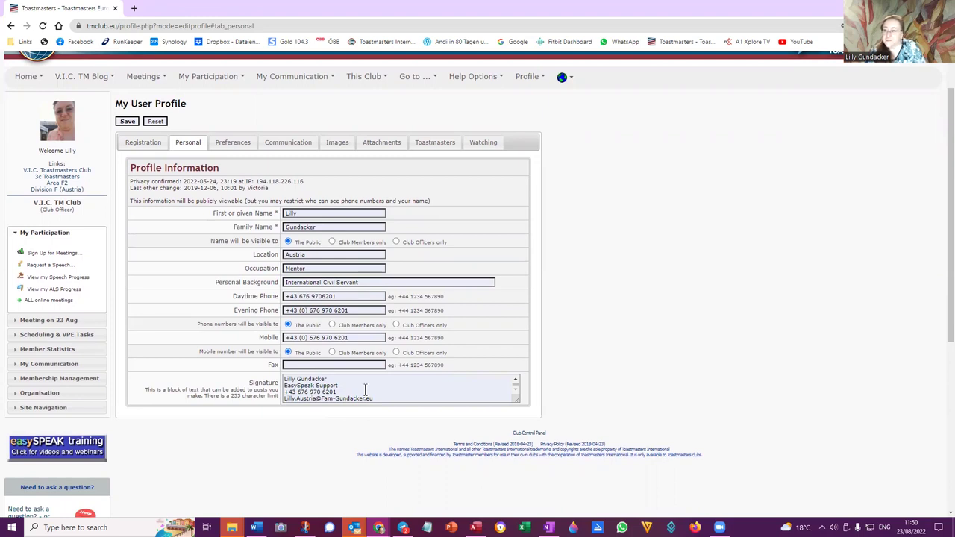
{"action": "scroll", "coordinate": [365, 390], "scroll_direction": "up", "scroll_amount": 1}
{"action": "scroll", "coordinate": [313, 296], "scroll_direction": "up", "scroll_amount": 1}
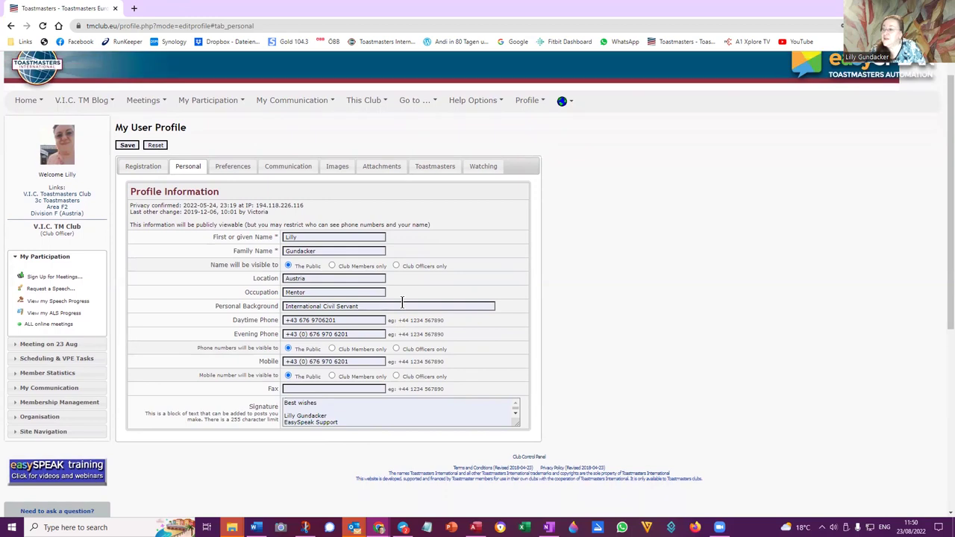
Step: Show the profile photo and avatar settings
{"action": "left_click", "coordinate": [337, 196]}
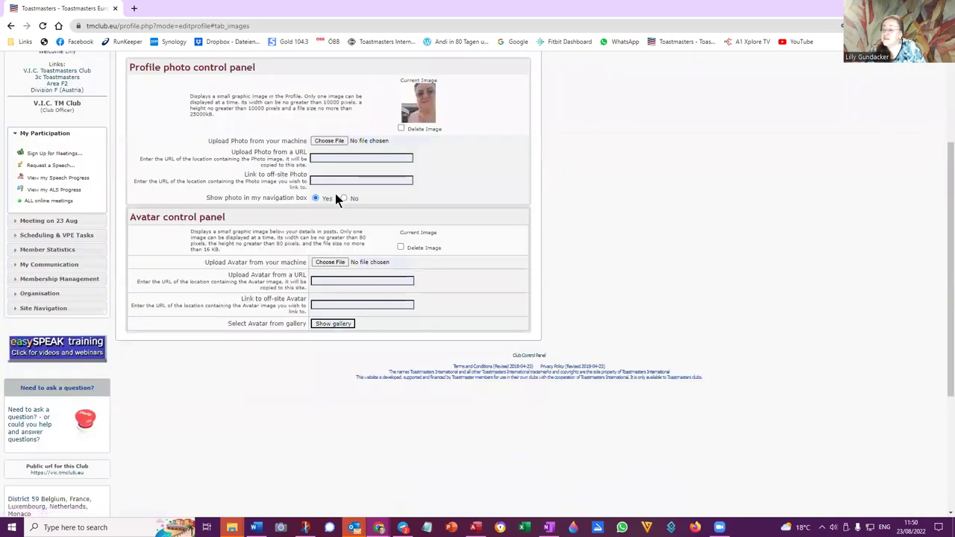
{"action": "scroll", "coordinate": [423, 128], "scroll_direction": "up", "scroll_amount": 2}
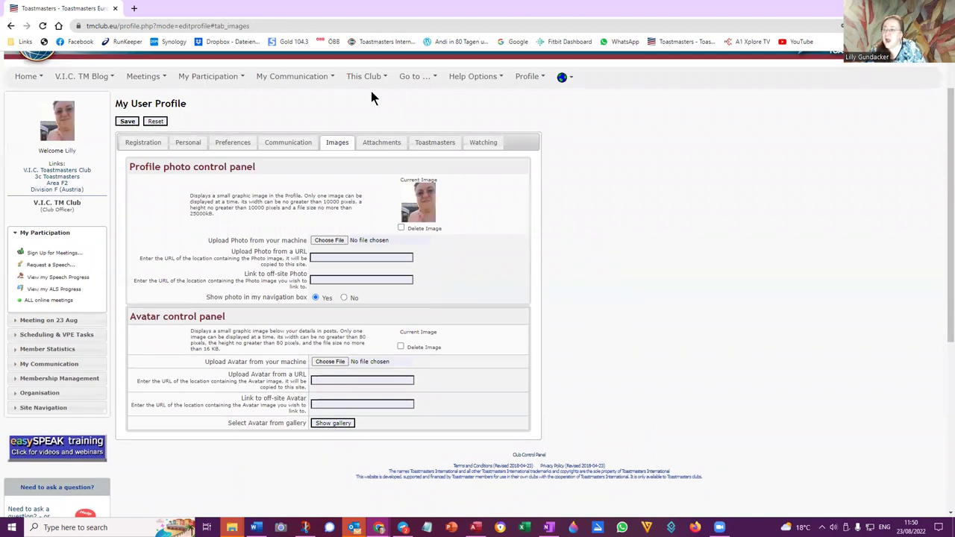
{"action": "scroll", "coordinate": [371, 91], "scroll_direction": "up", "scroll_amount": 1}
Step: Open the Club and Officer Information 2022-2023 page and scroll through the officer details
{"action": "mouse_move", "coordinate": [368, 128]}
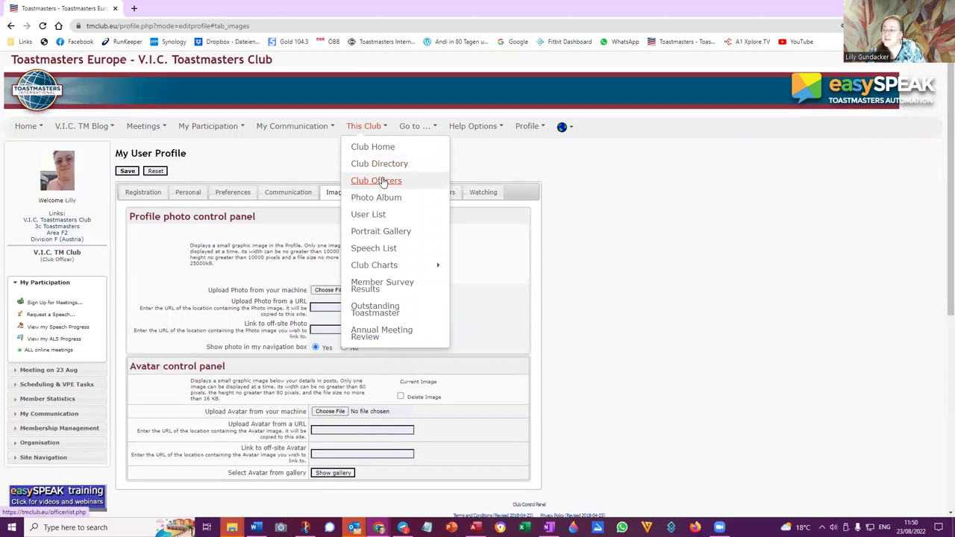
{"action": "left_click", "coordinate": [383, 179]}
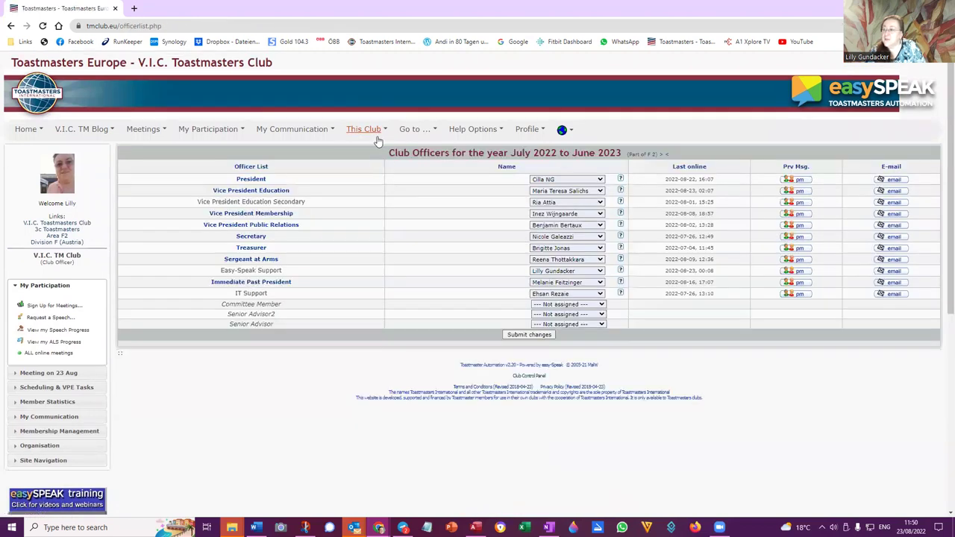
{"action": "mouse_move", "coordinate": [377, 133]}
{"action": "left_click", "coordinate": [395, 168]}
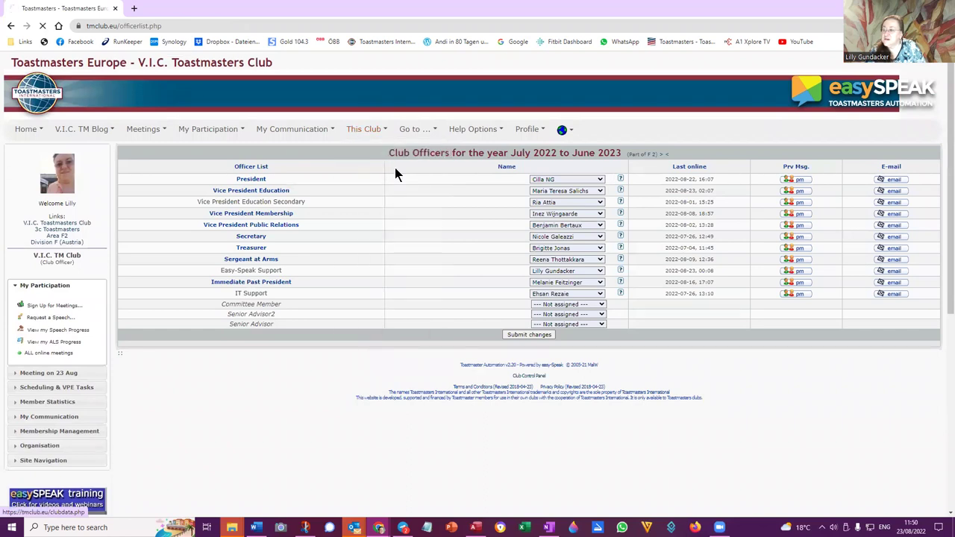
{"action": "scroll", "coordinate": [491, 190], "scroll_direction": "down", "scroll_amount": 5}
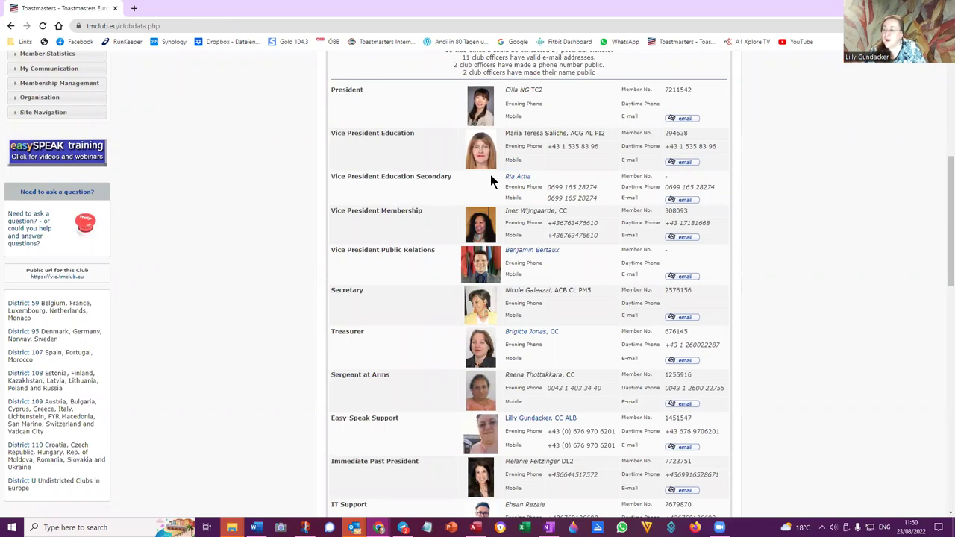
{"action": "scroll", "coordinate": [490, 180], "scroll_direction": "down", "scroll_amount": 2}
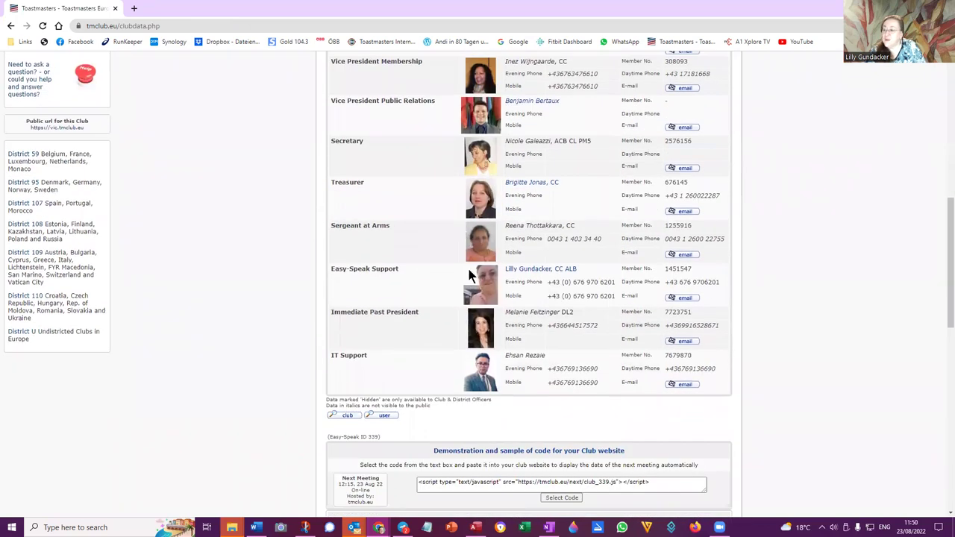
{"action": "scroll", "coordinate": [476, 196], "scroll_direction": "up", "scroll_amount": 2}
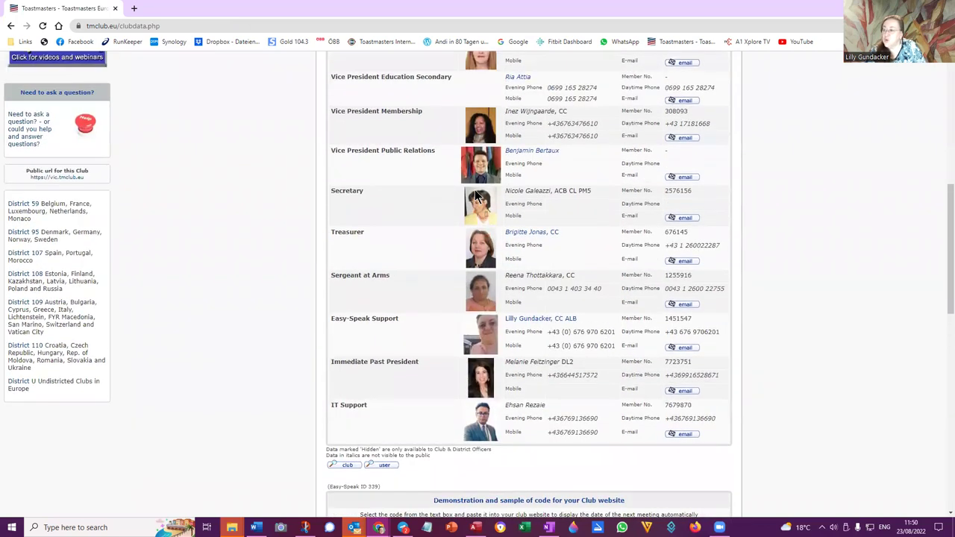
{"action": "scroll", "coordinate": [476, 196], "scroll_direction": "up", "scroll_amount": 1}
{"action": "scroll", "coordinate": [476, 196], "scroll_direction": "up", "scroll_amount": 4}
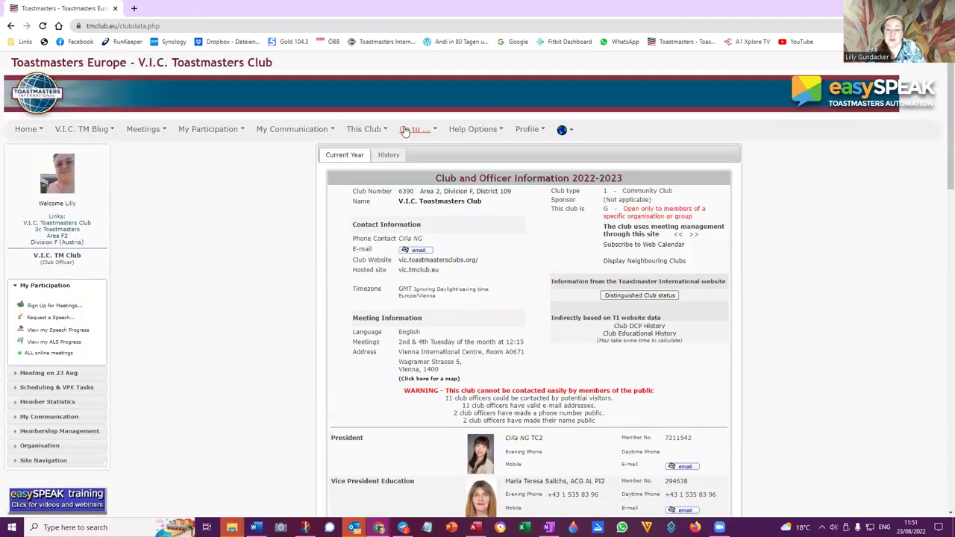
Step: Browse the Go to, Profile, My Participation and My Communication menus
{"action": "left_click", "coordinate": [405, 131]}
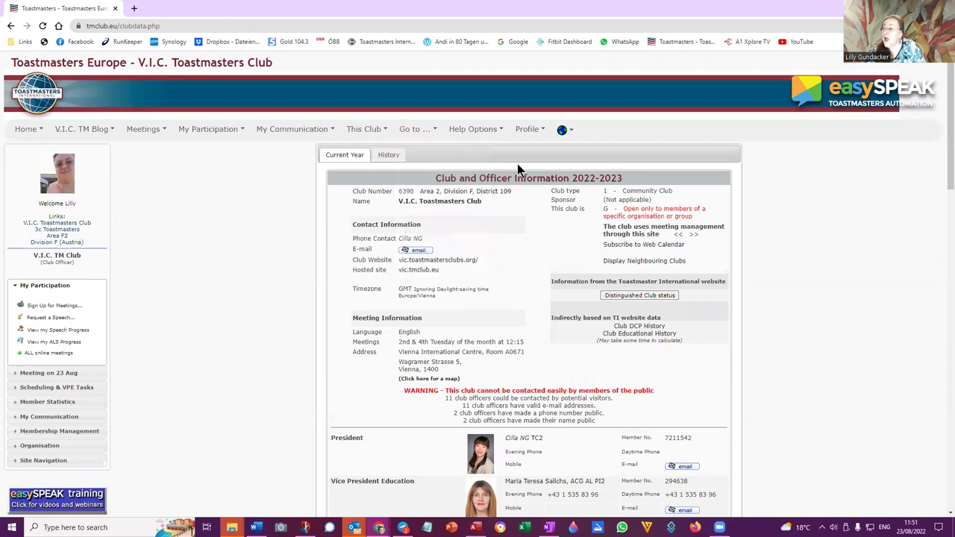
{"action": "mouse_move", "coordinate": [529, 136]}
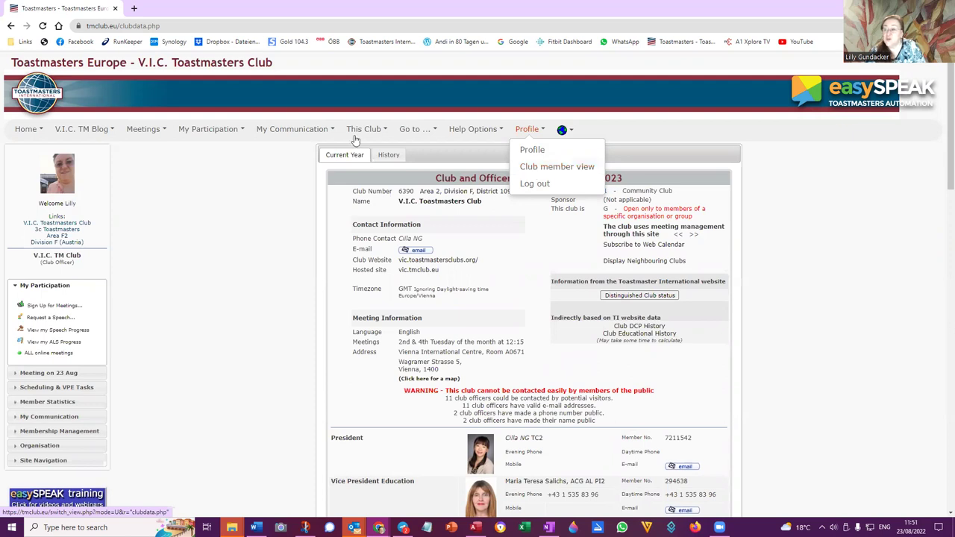
{"action": "left_click", "coordinate": [207, 129]}
{"action": "left_click", "coordinate": [292, 132]}
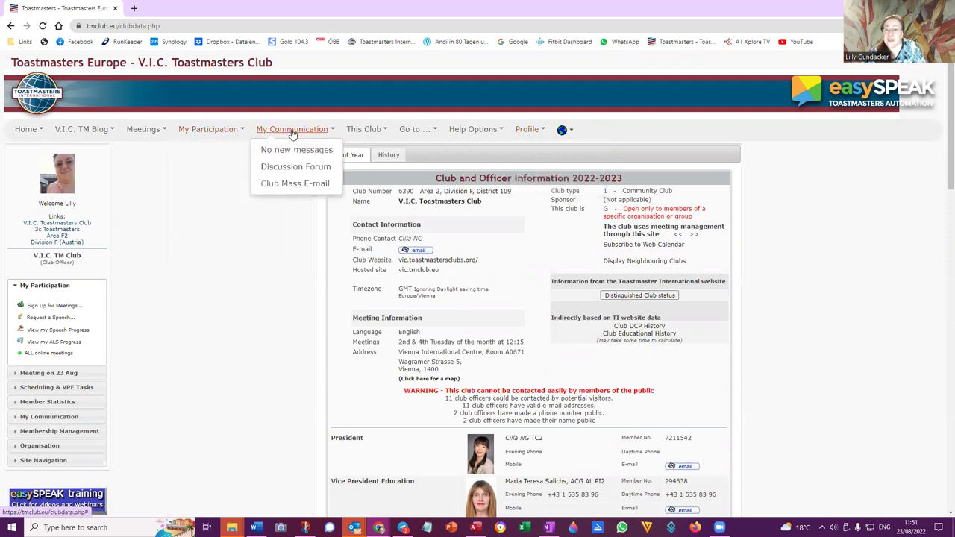
Step: Open the Send Mass E-mail or Print Labels page and review its recipient groups and Label Maker
{"action": "left_click", "coordinate": [296, 185]}
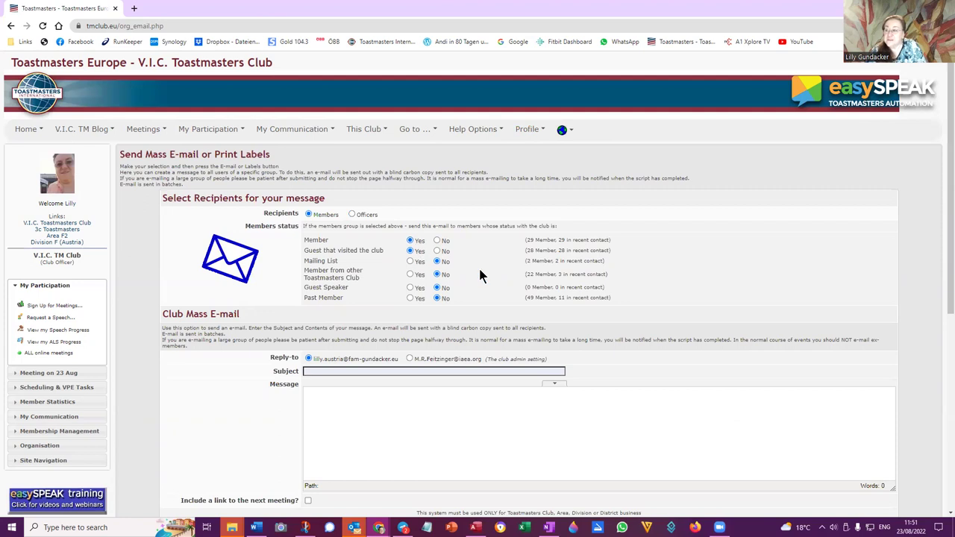
{"action": "scroll", "coordinate": [481, 278], "scroll_direction": "down", "scroll_amount": 2}
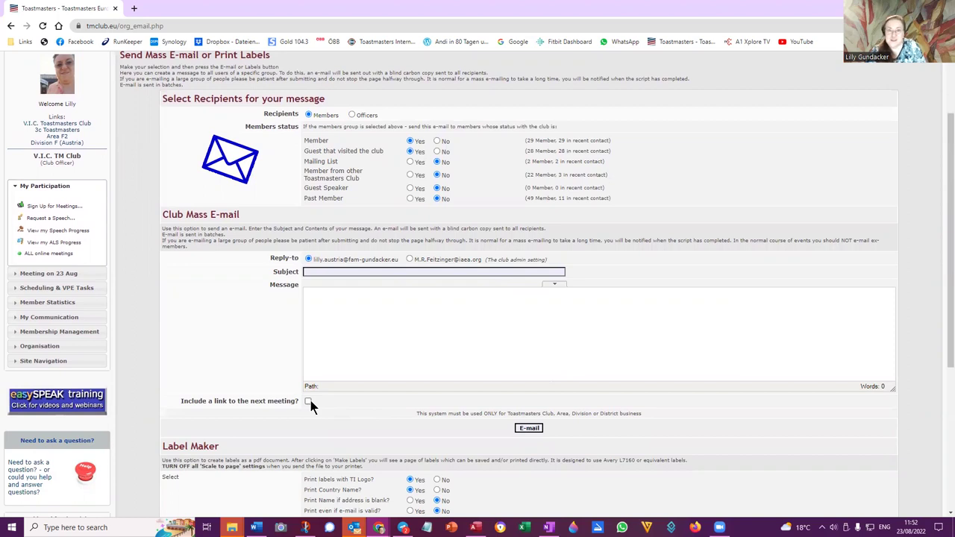
{"action": "scroll", "coordinate": [398, 359], "scroll_direction": "down", "scroll_amount": 1}
{"action": "scroll", "coordinate": [397, 359], "scroll_direction": "down", "scroll_amount": 1}
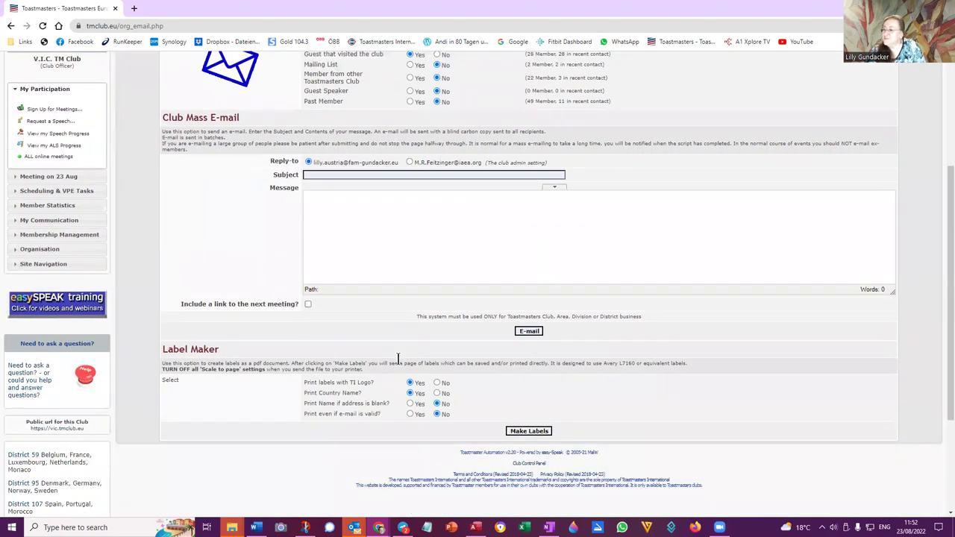
{"action": "scroll", "coordinate": [485, 314], "scroll_direction": "up", "scroll_amount": 4}
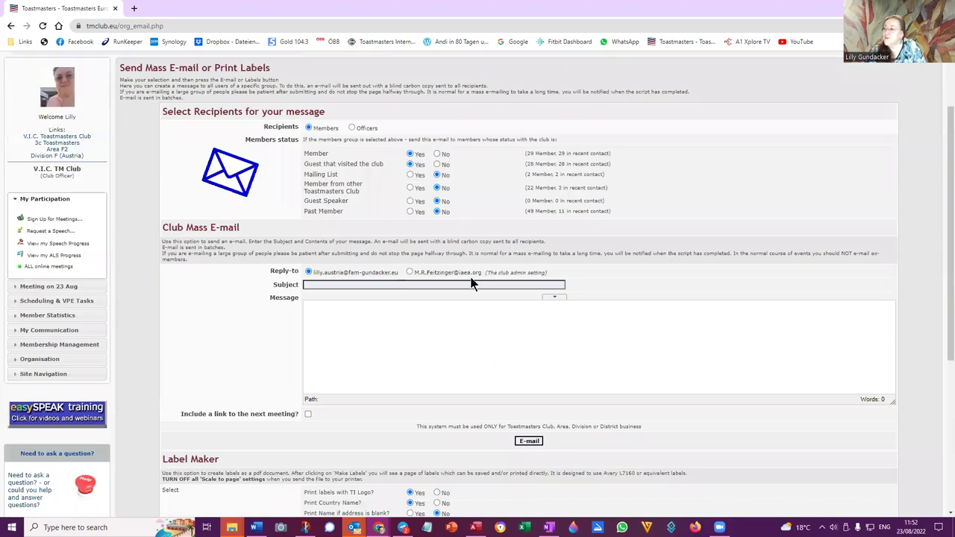
Step: Switch to the club member view and check the reduced My Communication options
{"action": "left_click", "coordinate": [527, 132]}
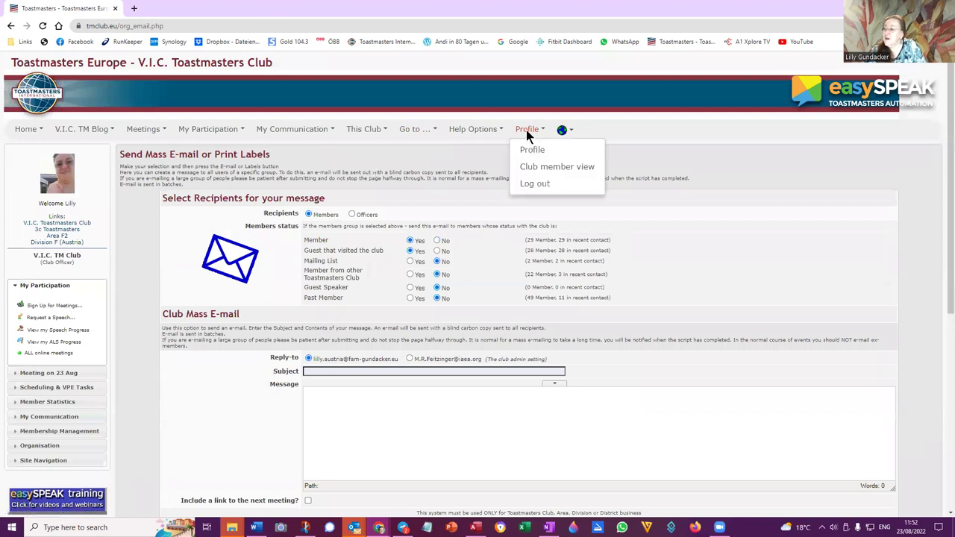
{"action": "left_click", "coordinate": [540, 168]}
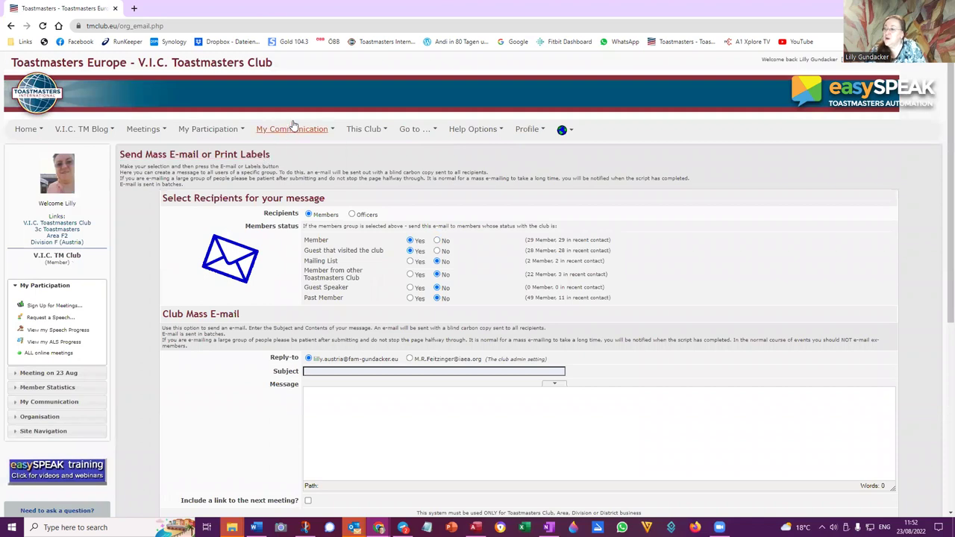
{"action": "left_click", "coordinate": [293, 129]}
{"action": "left_click", "coordinate": [293, 129]}
Step: Open the Meeting on 23 Aug page and view an attendee's mini-profile from the attendance list
{"action": "left_click", "coordinate": [139, 132]}
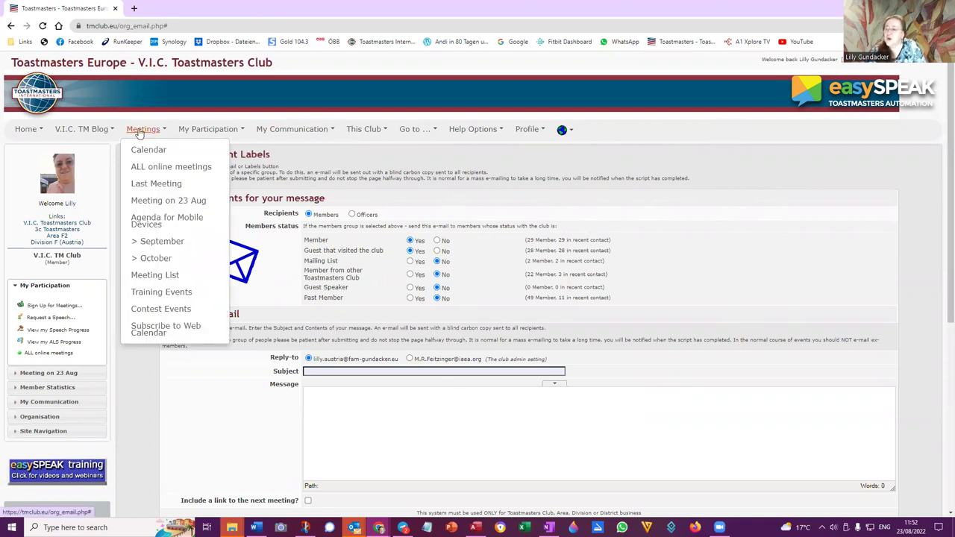
{"action": "left_click", "coordinate": [159, 200]}
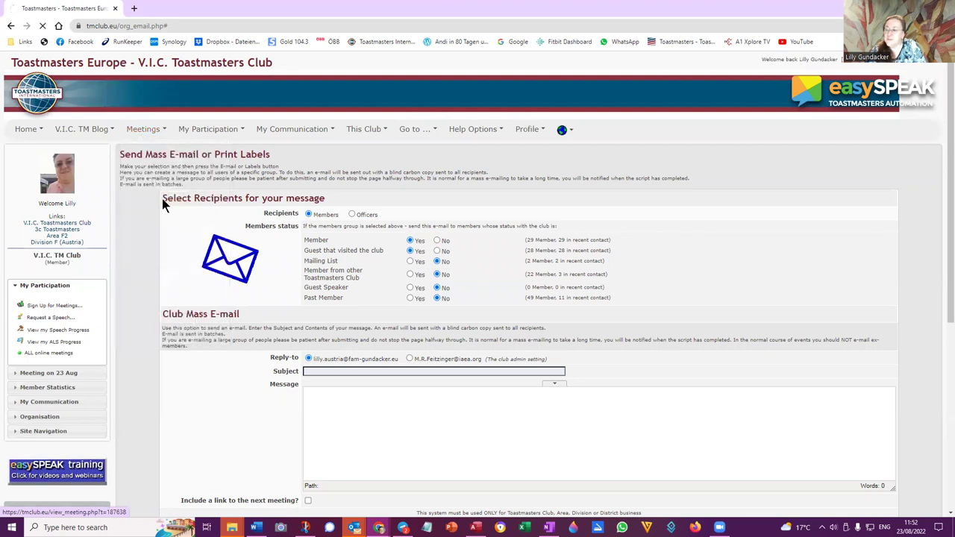
{"action": "left_click", "coordinate": [142, 133]}
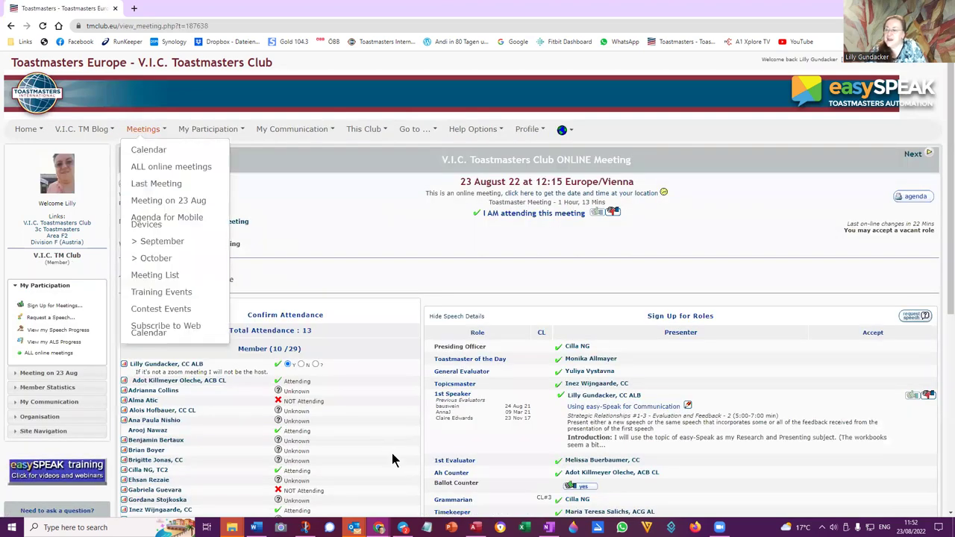
{"action": "scroll", "coordinate": [190, 366], "scroll_direction": "down", "scroll_amount": 4}
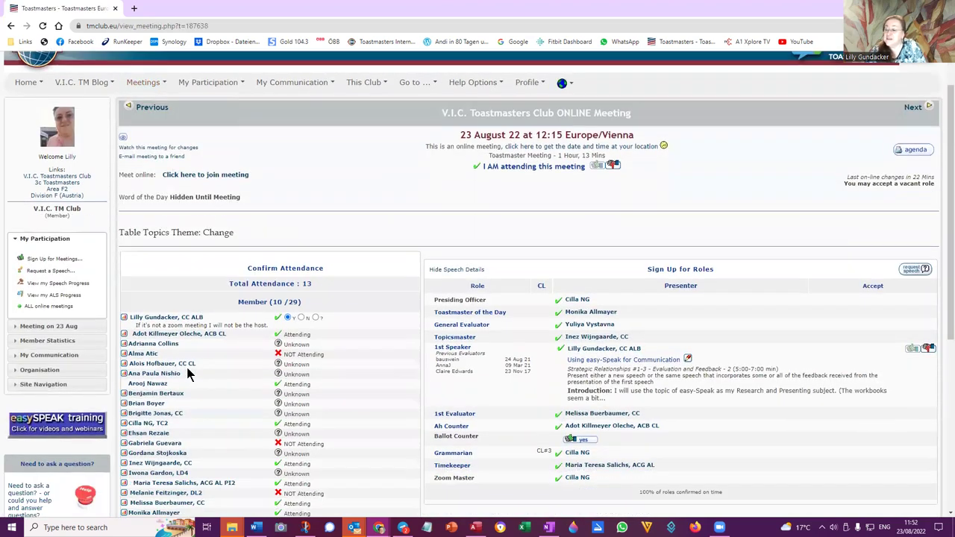
{"action": "scroll", "coordinate": [314, 193], "scroll_direction": "up", "scroll_amount": 1}
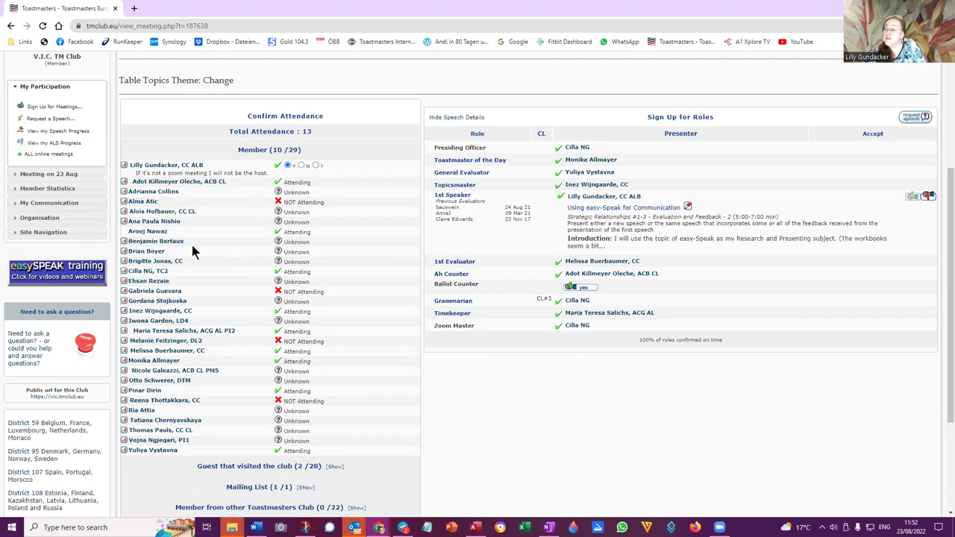
{"action": "left_click", "coordinate": [157, 242]}
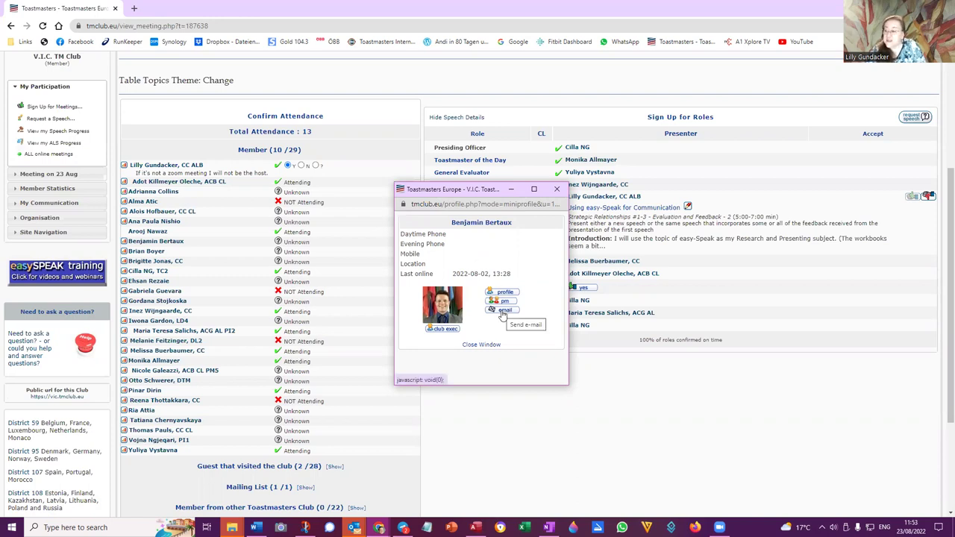
{"action": "left_click", "coordinate": [504, 309]}
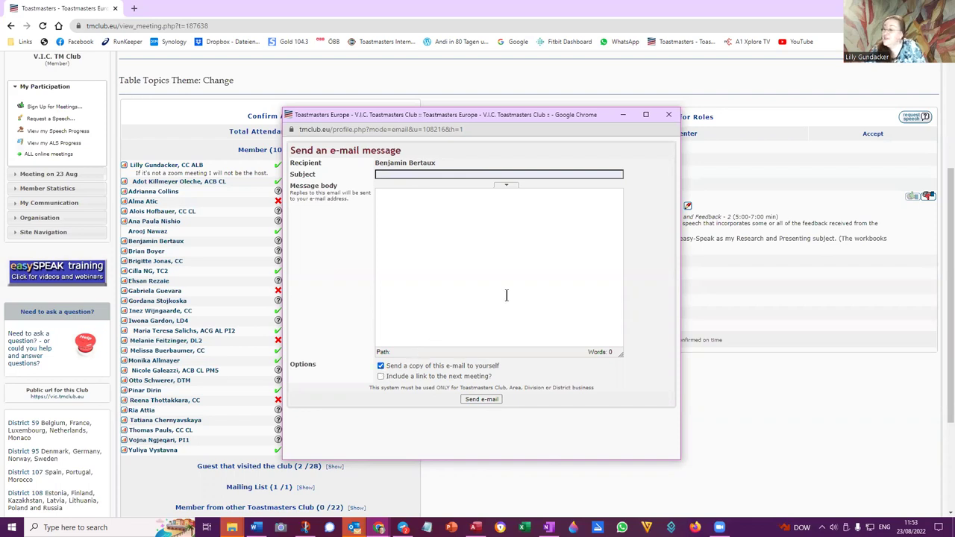
{"action": "left_click", "coordinate": [669, 116]}
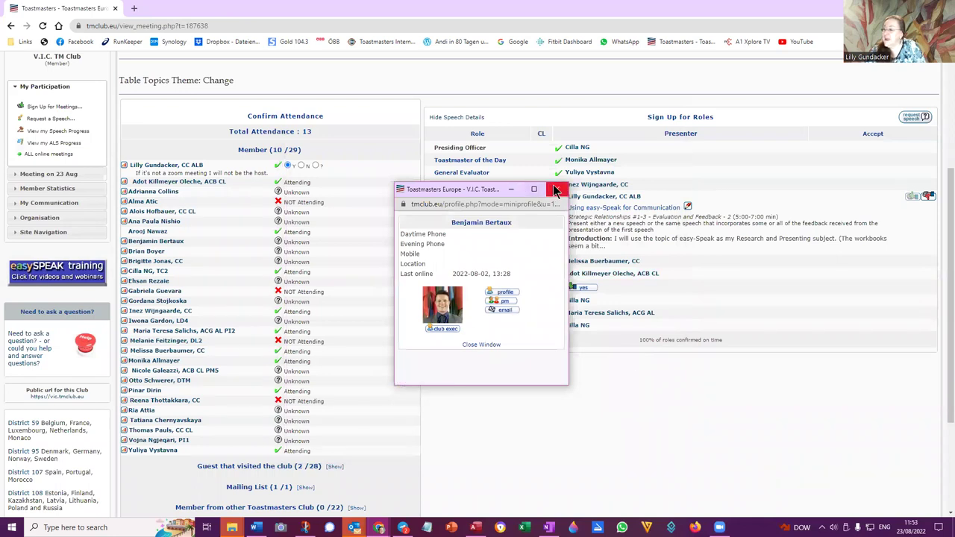
Step: Close the mini-profile, revisit the Members Discussion forum, then open the Area F2 page
{"action": "left_click", "coordinate": [556, 189]}
{"action": "scroll", "coordinate": [515, 380], "scroll_direction": "up", "scroll_amount": 3}
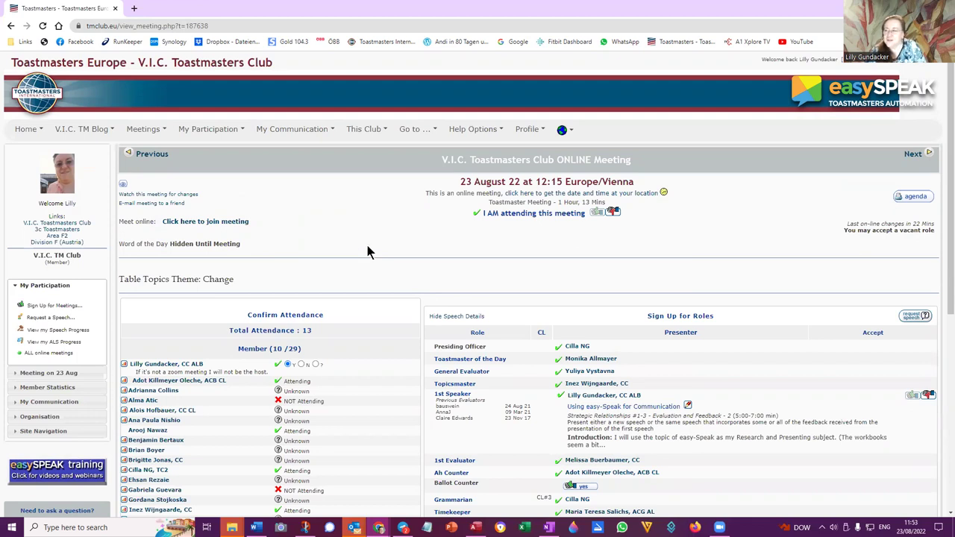
{"action": "mouse_move", "coordinate": [276, 131]}
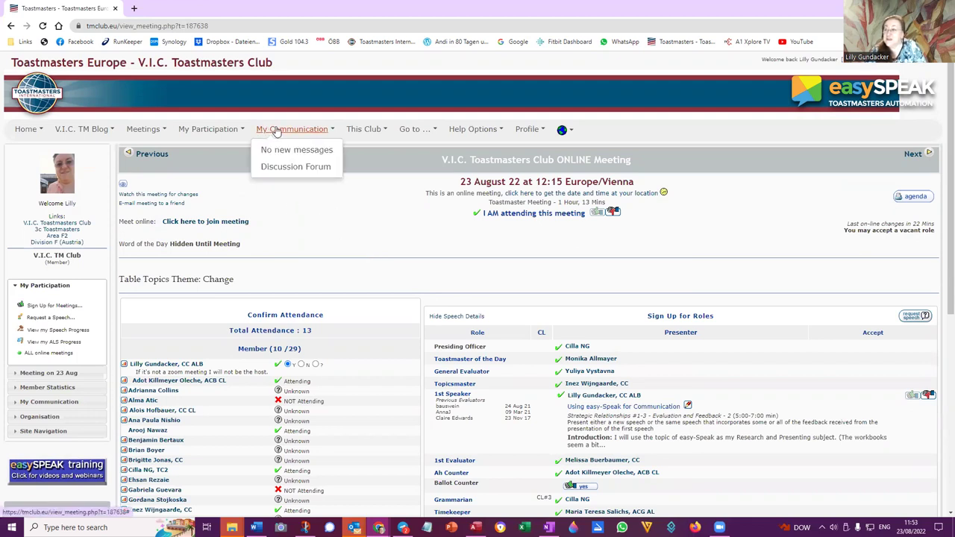
{"action": "left_click", "coordinate": [306, 166]}
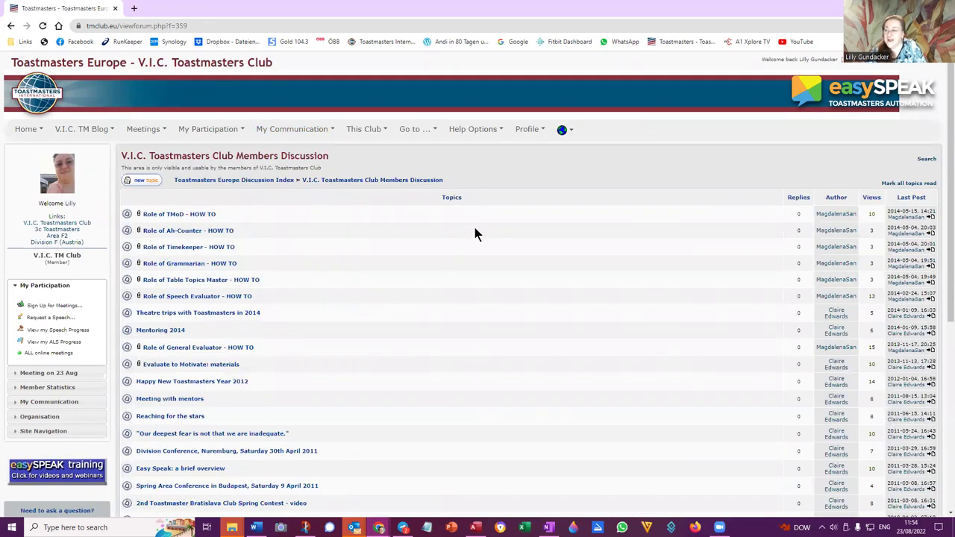
{"action": "mouse_move", "coordinate": [380, 132]}
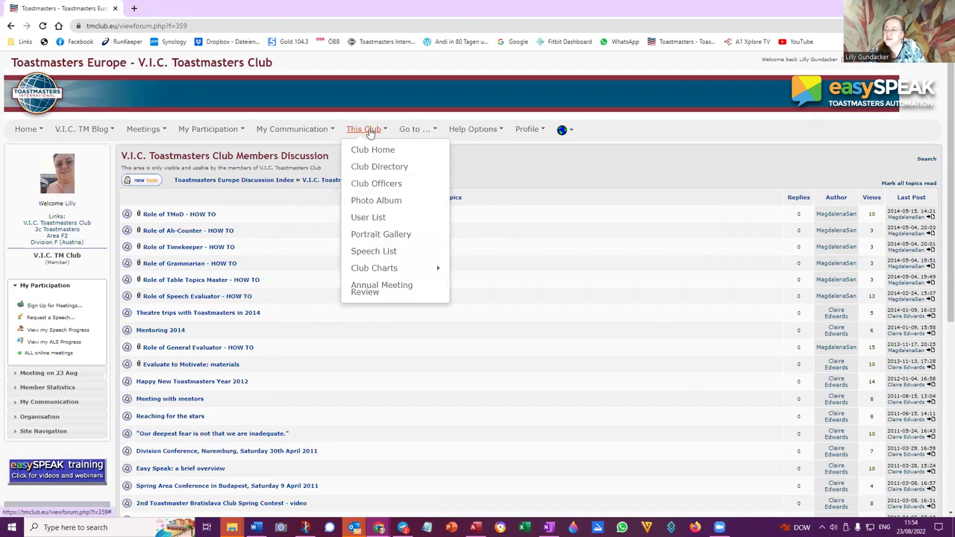
{"action": "left_click", "coordinate": [57, 236]}
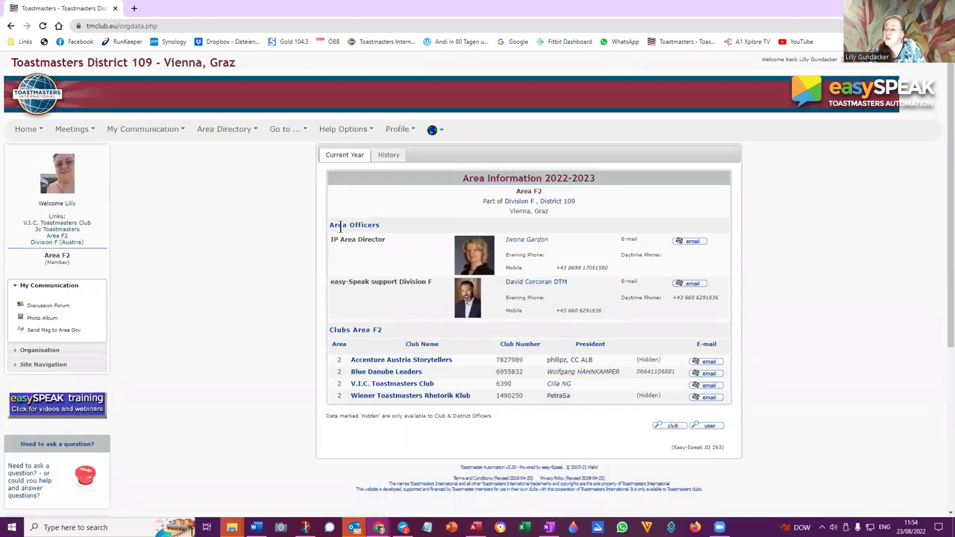